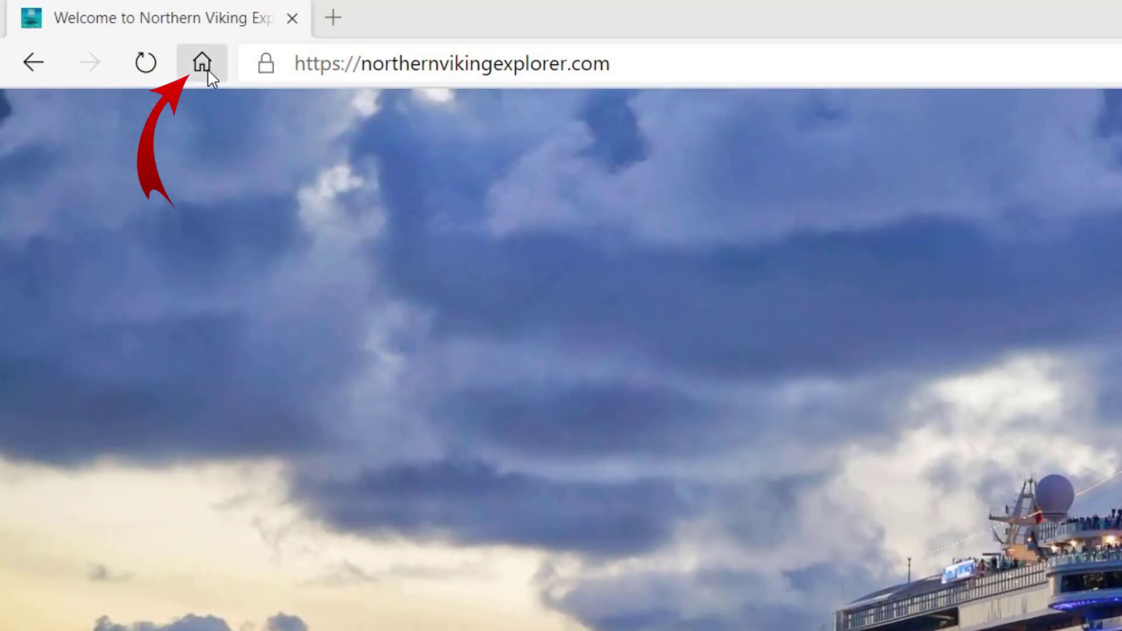
- Load google.com using the Home button on the toolbar
{"action": "left_click", "coordinate": [208, 68]}
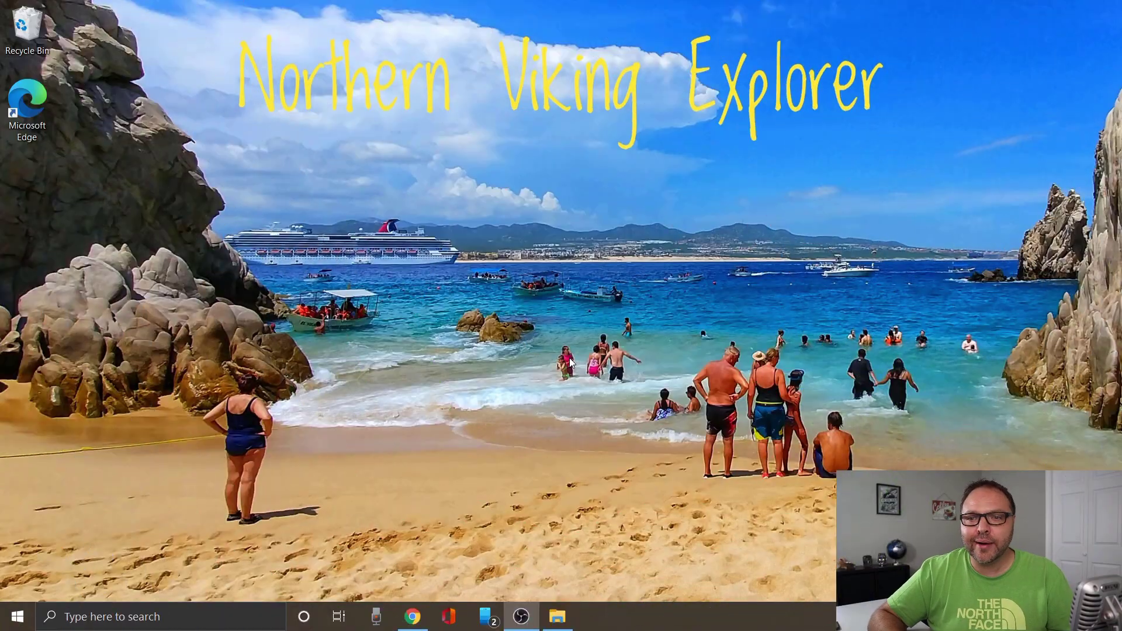
- Launch Microsoft Edge from its desktop icon, opening a fresh New tab page
{"action": "double_click", "coordinate": [30, 93]}
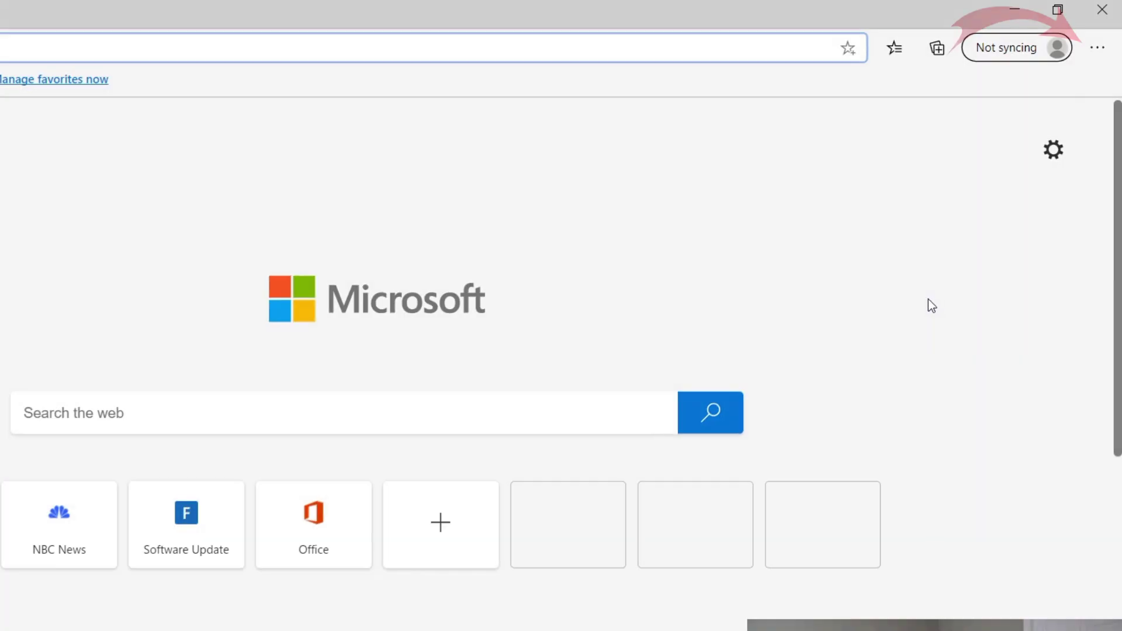
- Open Edge Settings from the Settings and more menu and show the On startup section
{"action": "left_click", "coordinate": [1106, 51]}
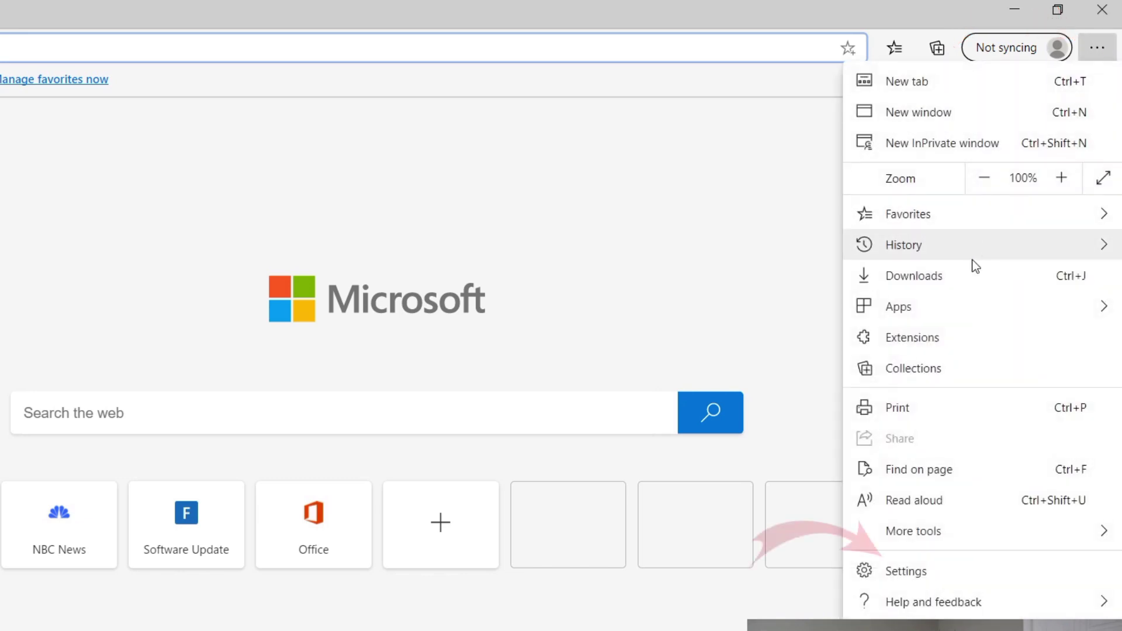
{"action": "left_click", "coordinate": [974, 582]}
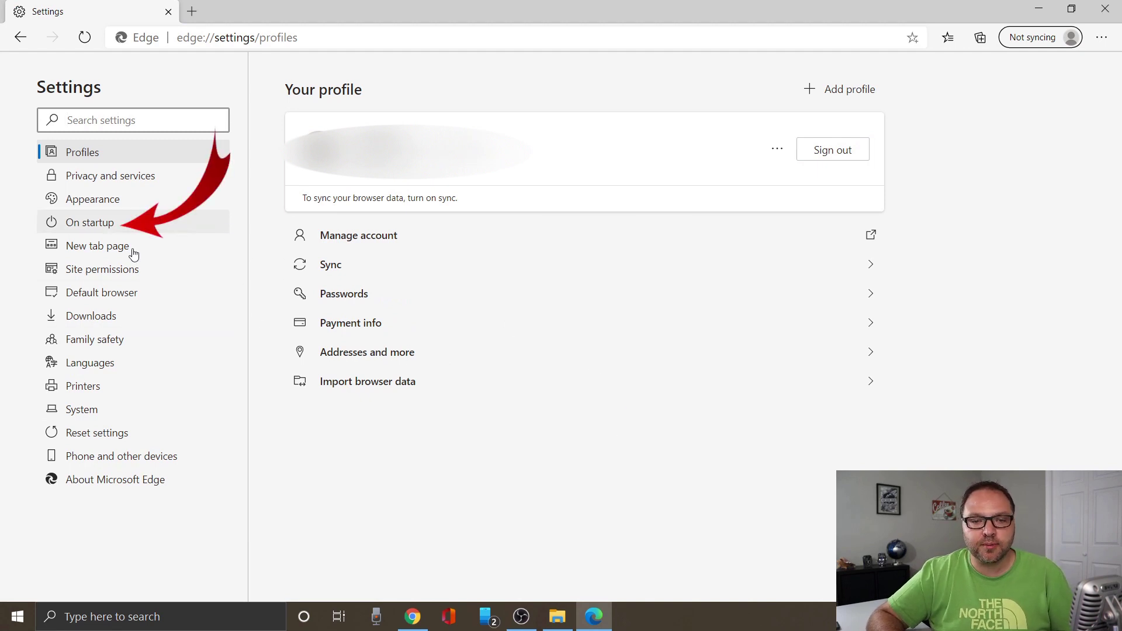
{"action": "left_click", "coordinate": [97, 229]}
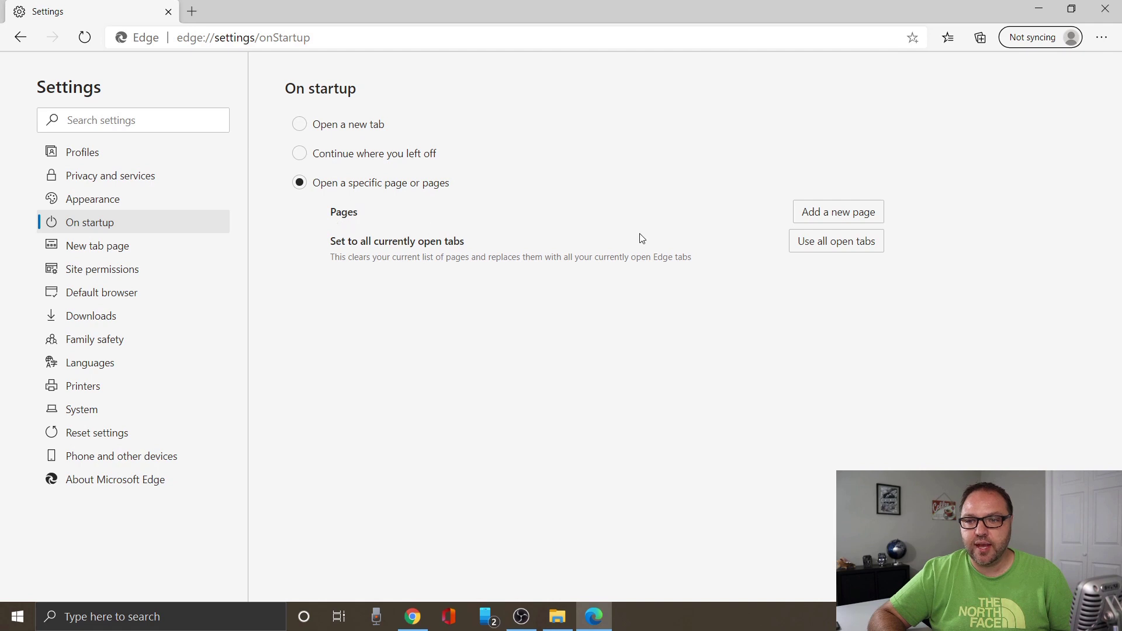
- Add bing.com as a new startup page, then close the Edge window
{"action": "left_click", "coordinate": [883, 213]}
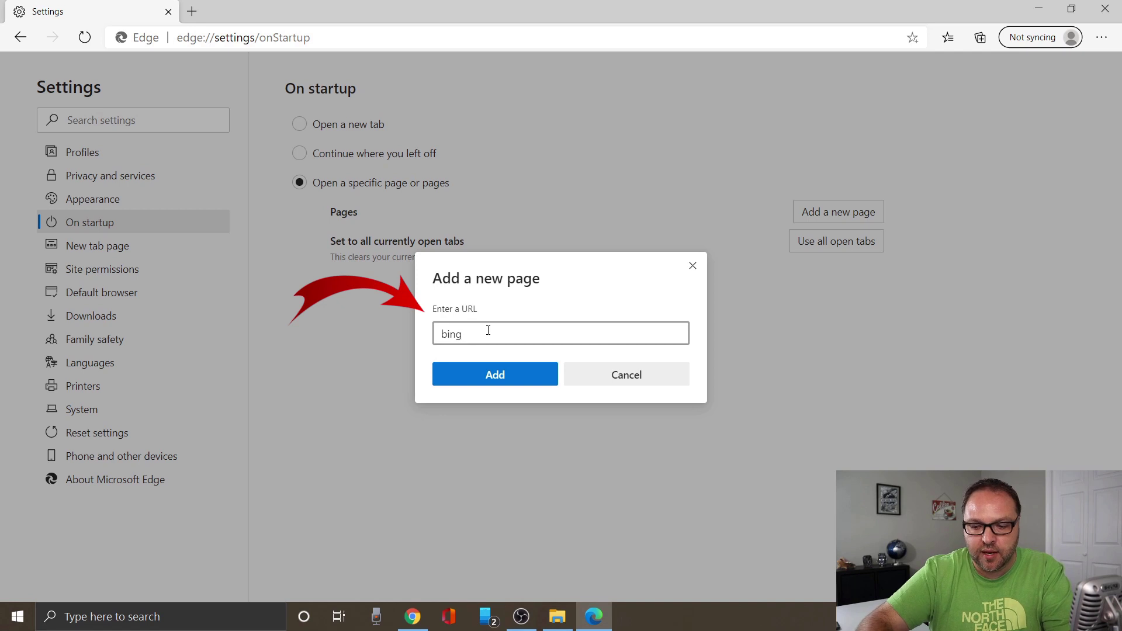
{"action": "left_click", "coordinate": [529, 374]}
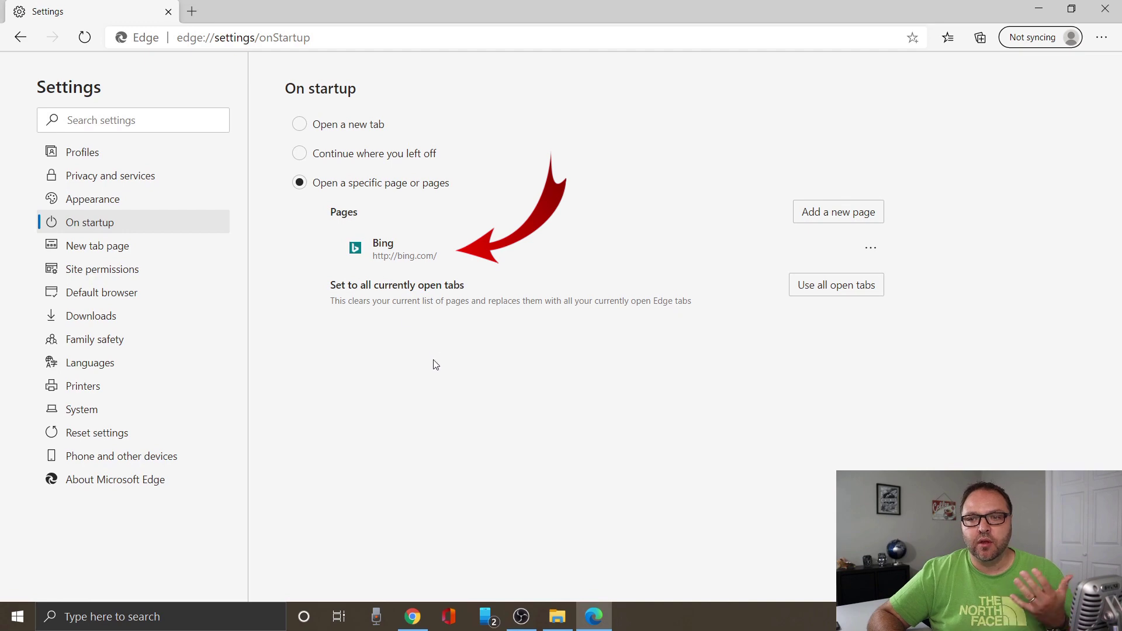
{"action": "left_click", "coordinate": [1106, 8]}
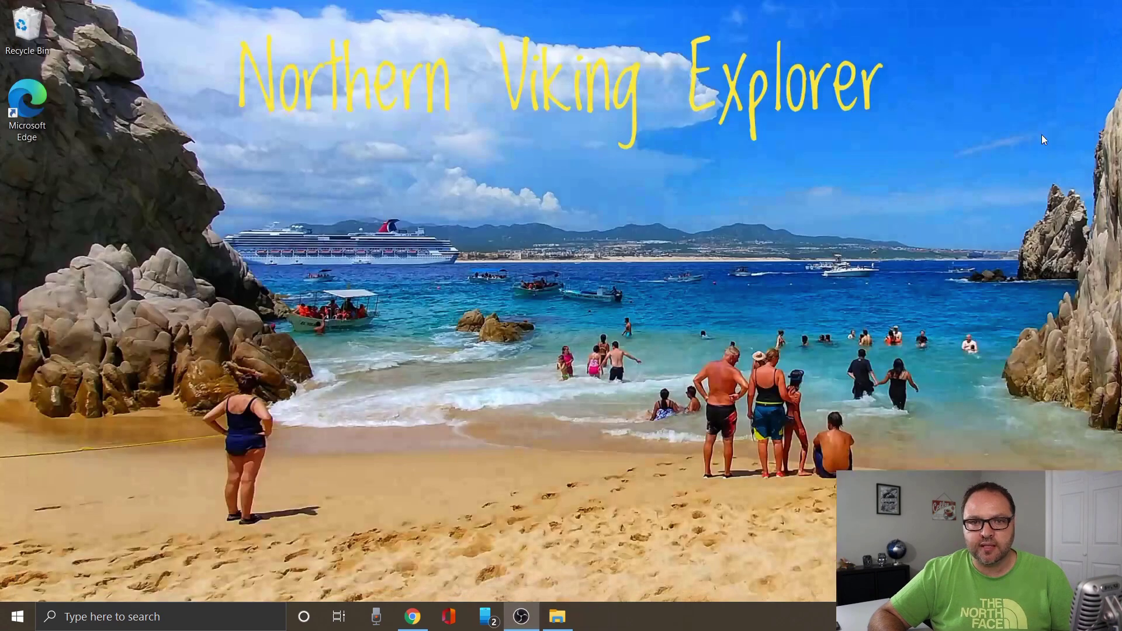
- Relaunch Edge, confirm it opens on Bing, and select the current address
{"action": "double_click", "coordinate": [33, 113]}
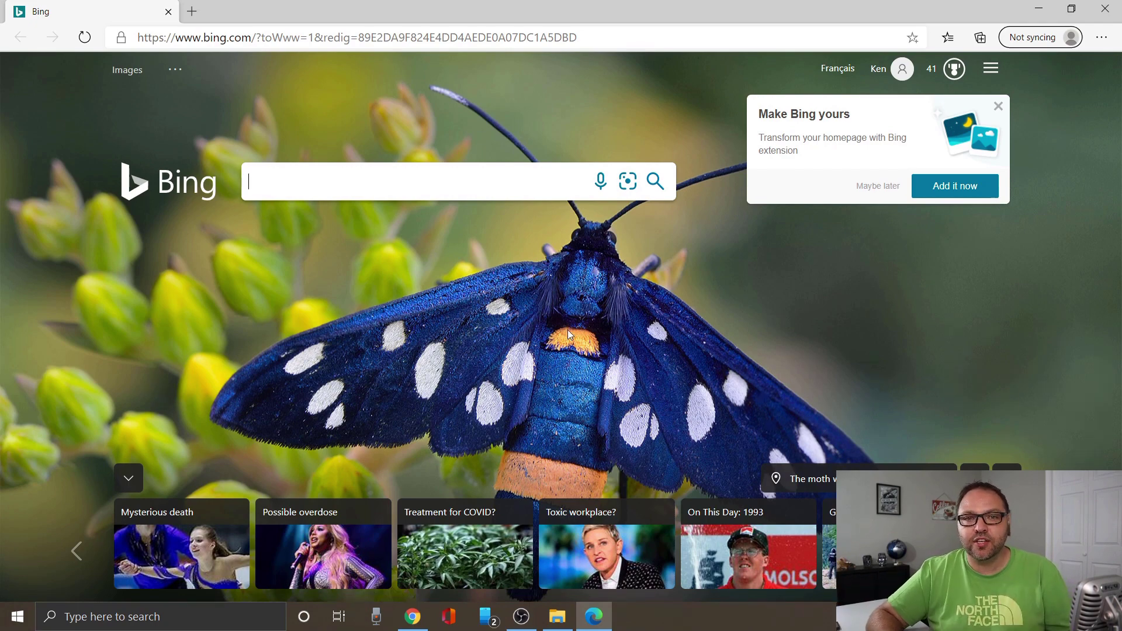
{"action": "left_click", "coordinate": [303, 34]}
- Load google.com, then open msnbc.com in a second tab
{"action": "type", "text": "google.com"}
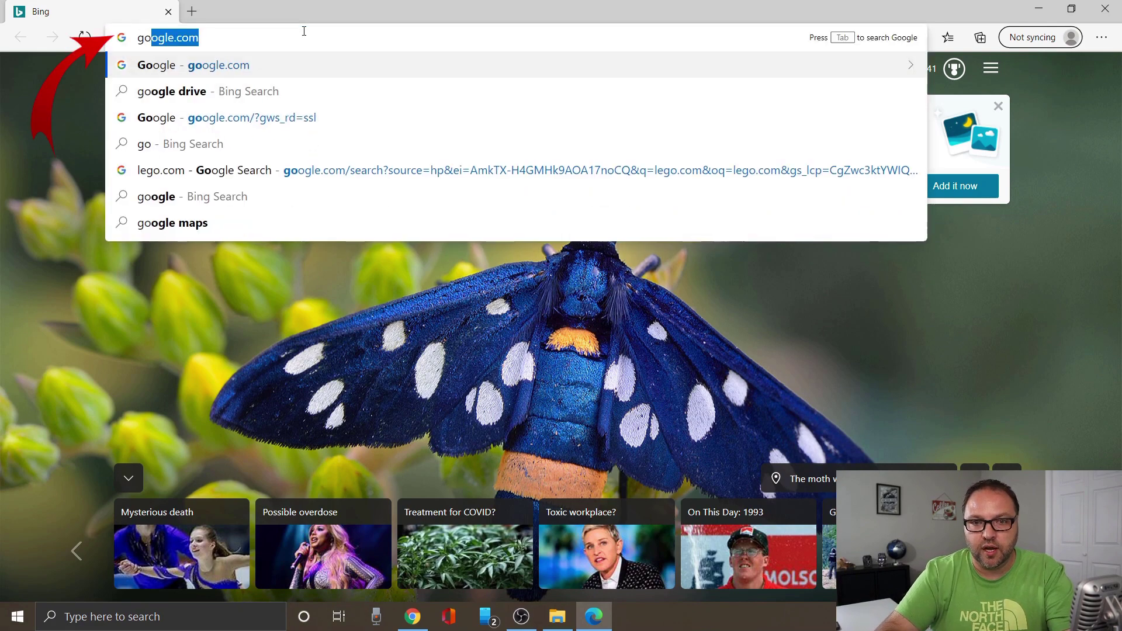
{"action": "key", "text": "Return"}
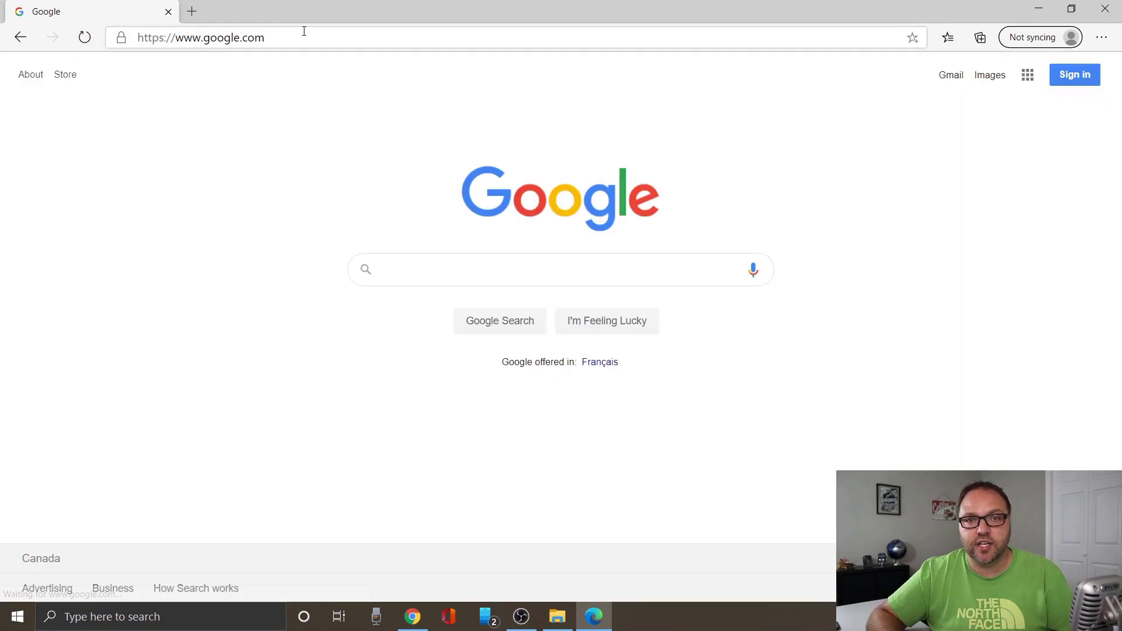
{"action": "left_click", "coordinate": [193, 11]}
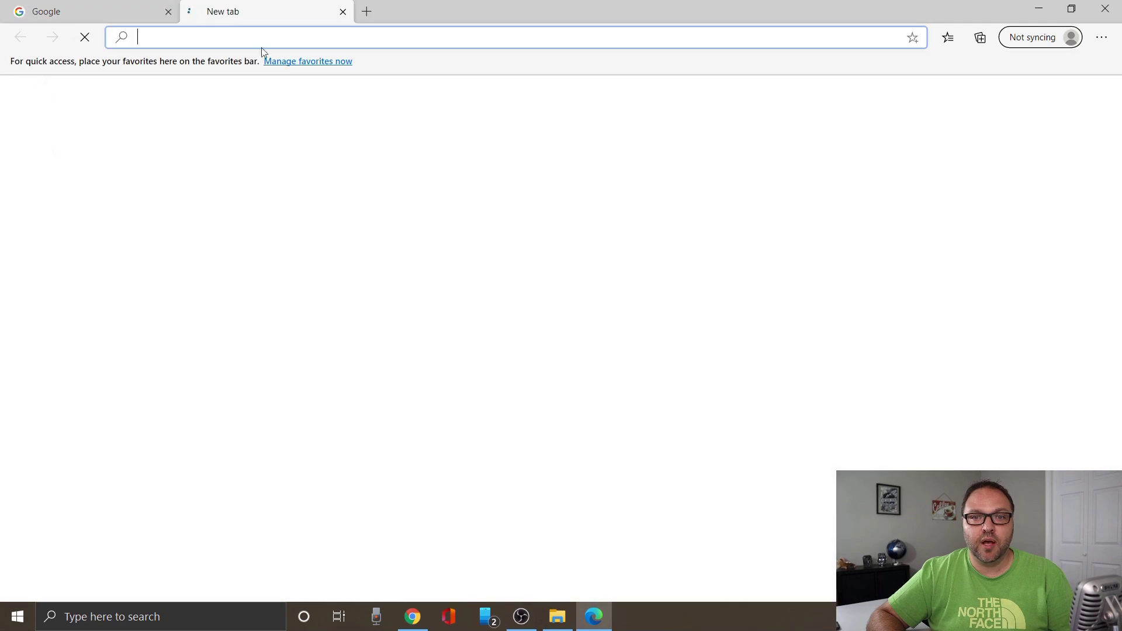
{"action": "type", "text": "msn"}
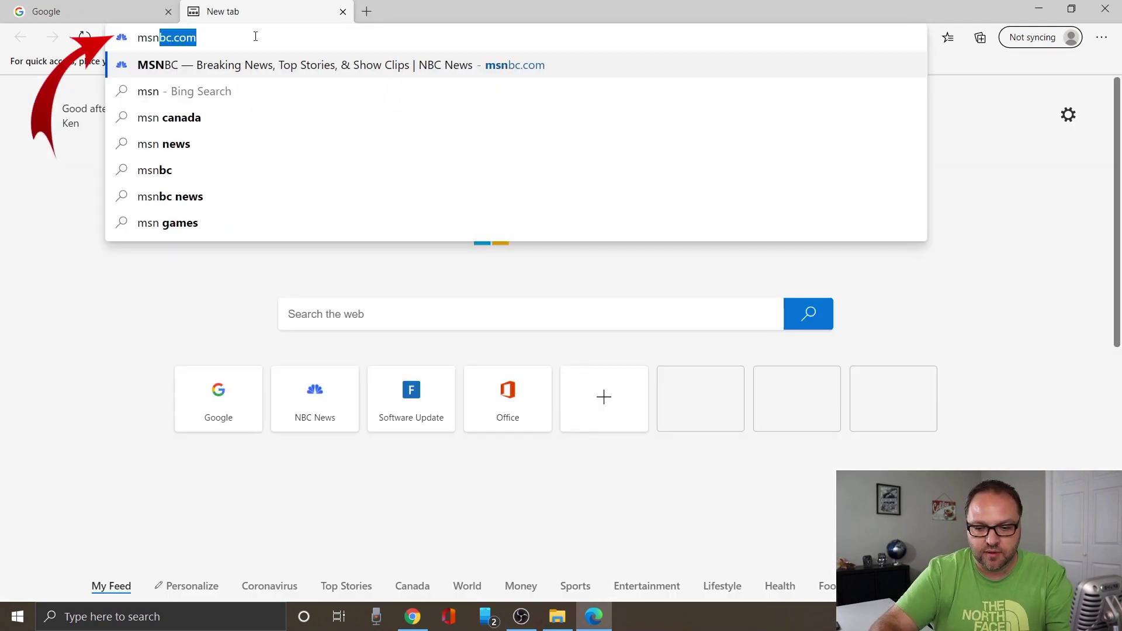
{"action": "type", "text": "bc.com"}
{"action": "key", "text": "Return"}
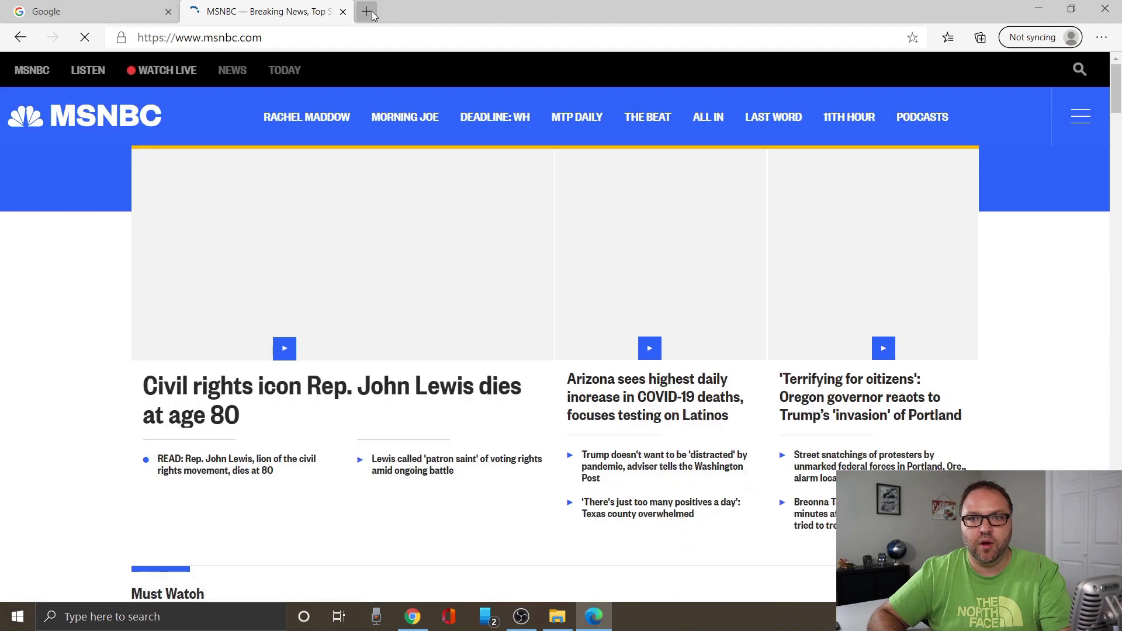
- Open cnn.com in a third tab, then return to the Google tab
{"action": "left_click", "coordinate": [368, 12]}
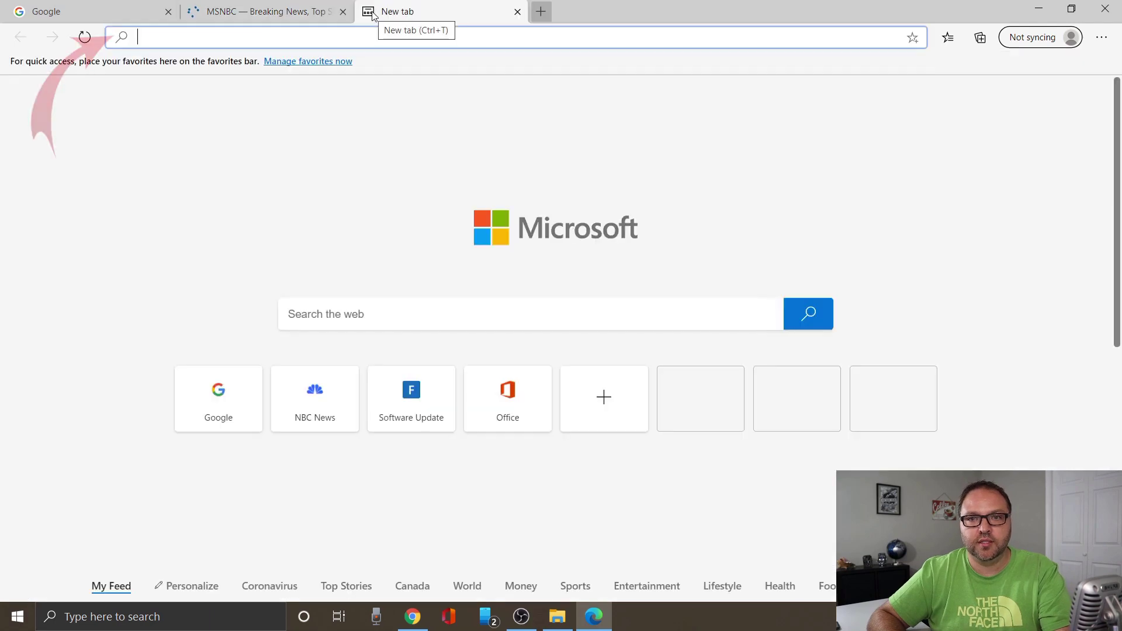
{"action": "type", "text": "cnn.com"}
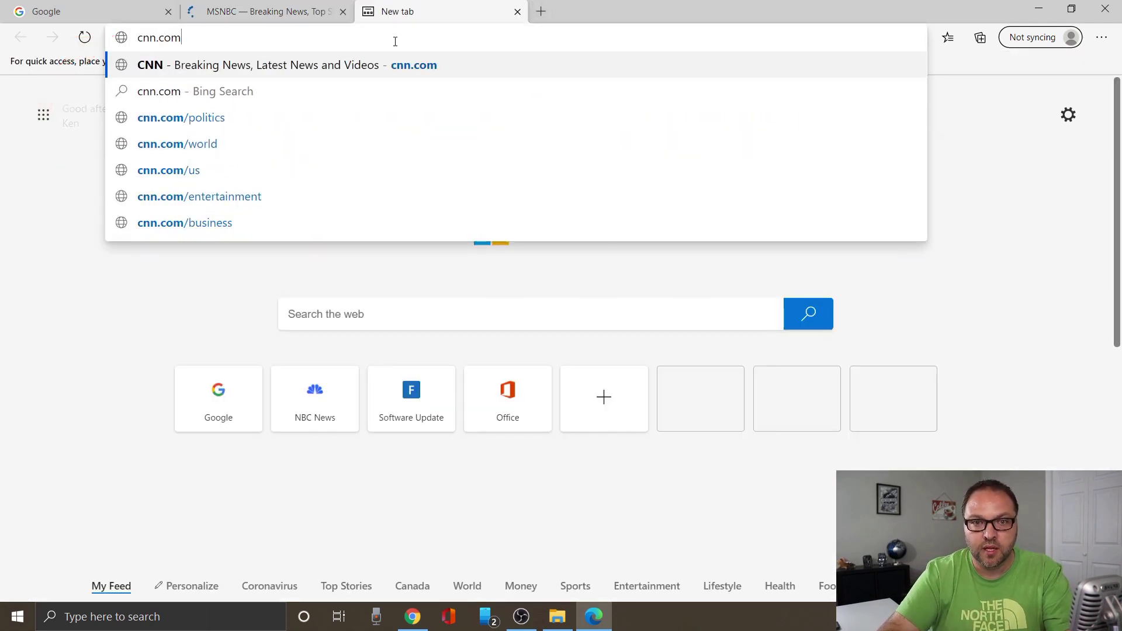
{"action": "key", "text": "Return"}
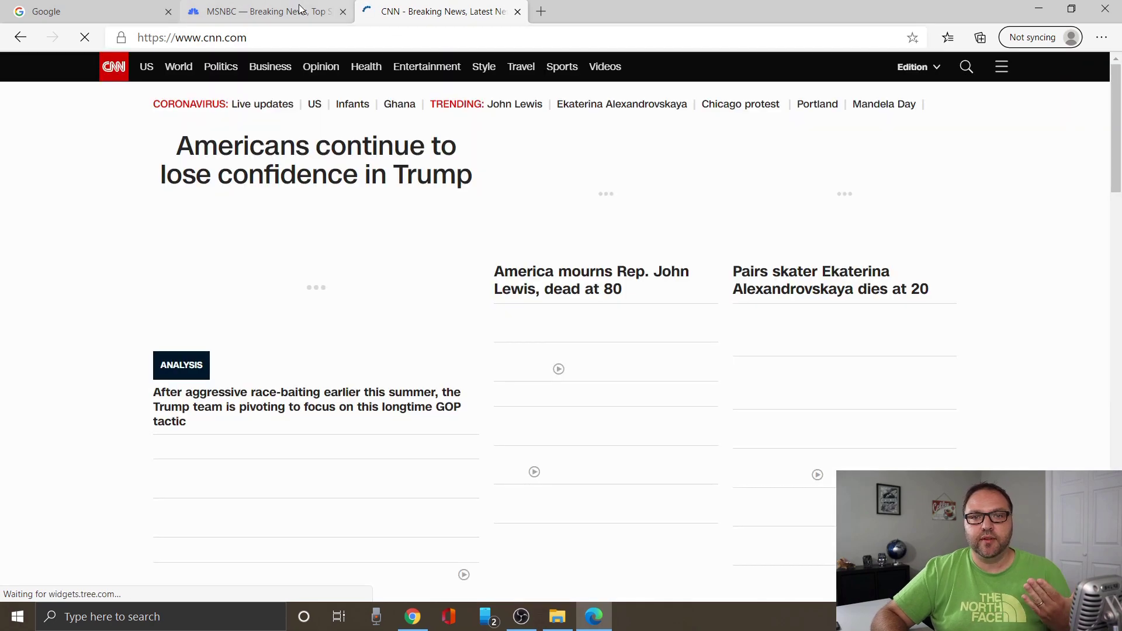
{"action": "left_click", "coordinate": [300, 9]}
{"action": "left_click", "coordinate": [118, 9]}
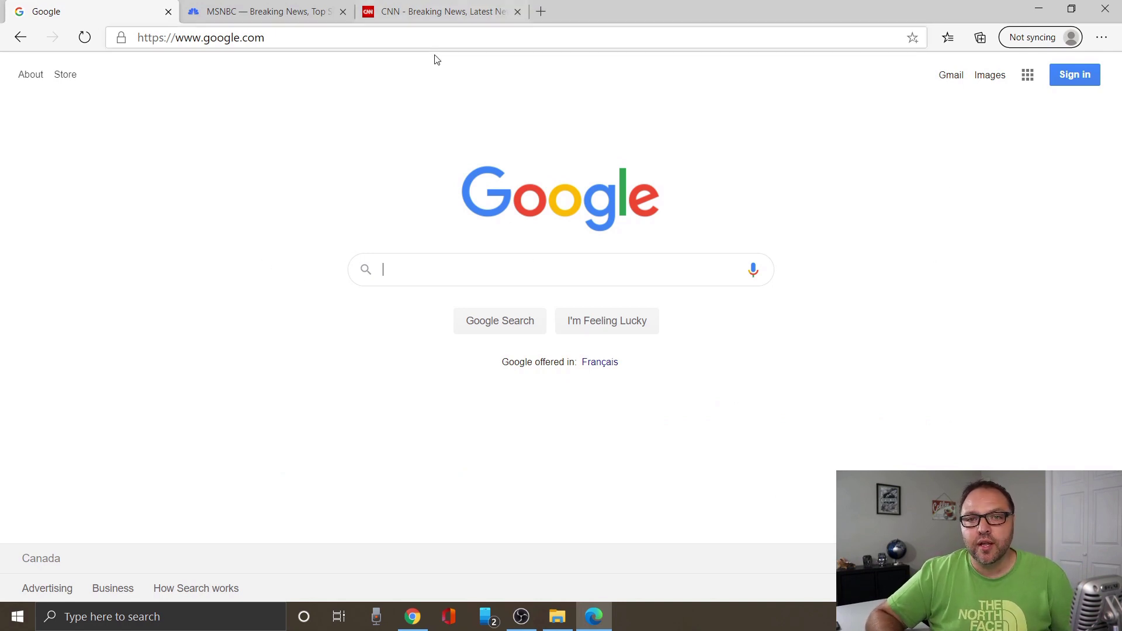
{"action": "left_click", "coordinate": [1101, 38]}
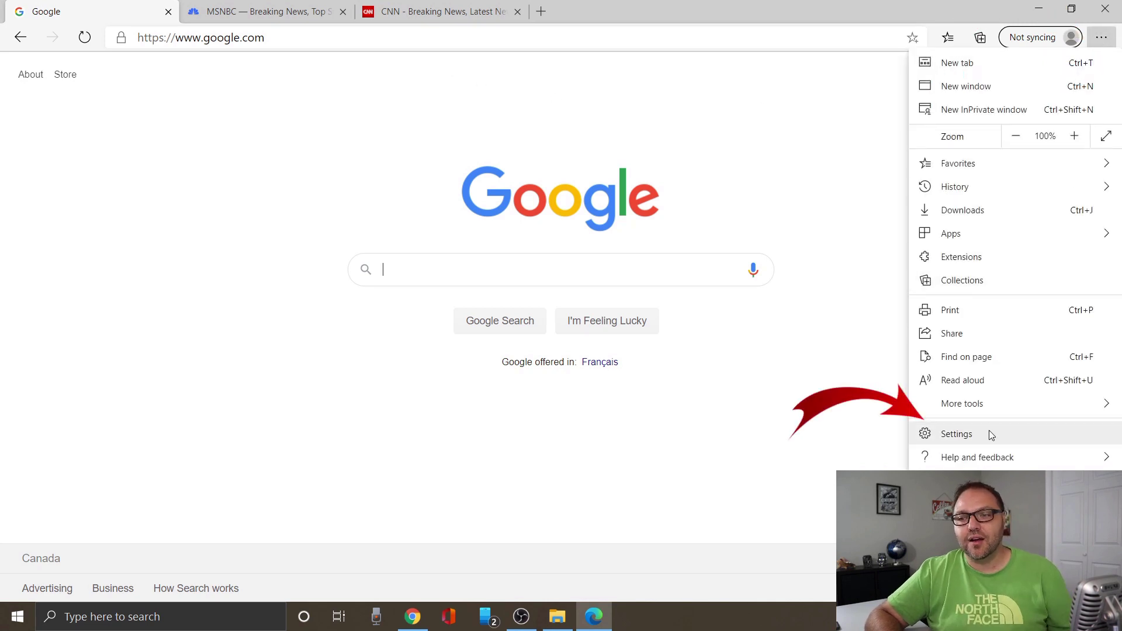
- In the On startup settings, remove Bing from the startup pages
{"action": "left_click", "coordinate": [957, 434]}
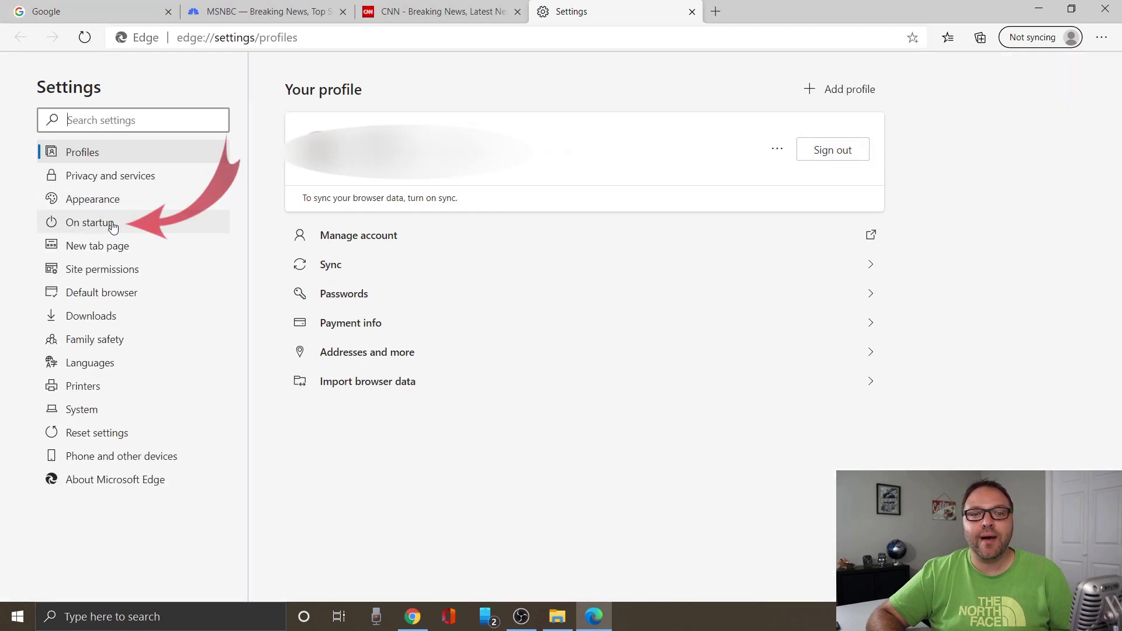
{"action": "left_click", "coordinate": [150, 231]}
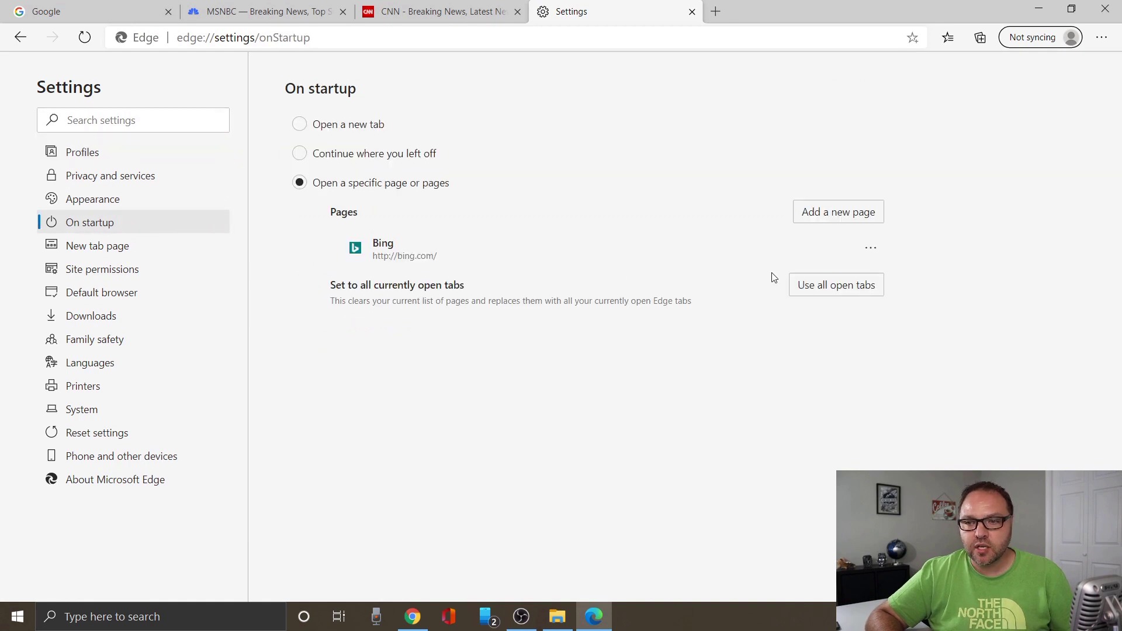
{"action": "left_click", "coordinate": [871, 250]}
{"action": "left_click", "coordinate": [921, 274]}
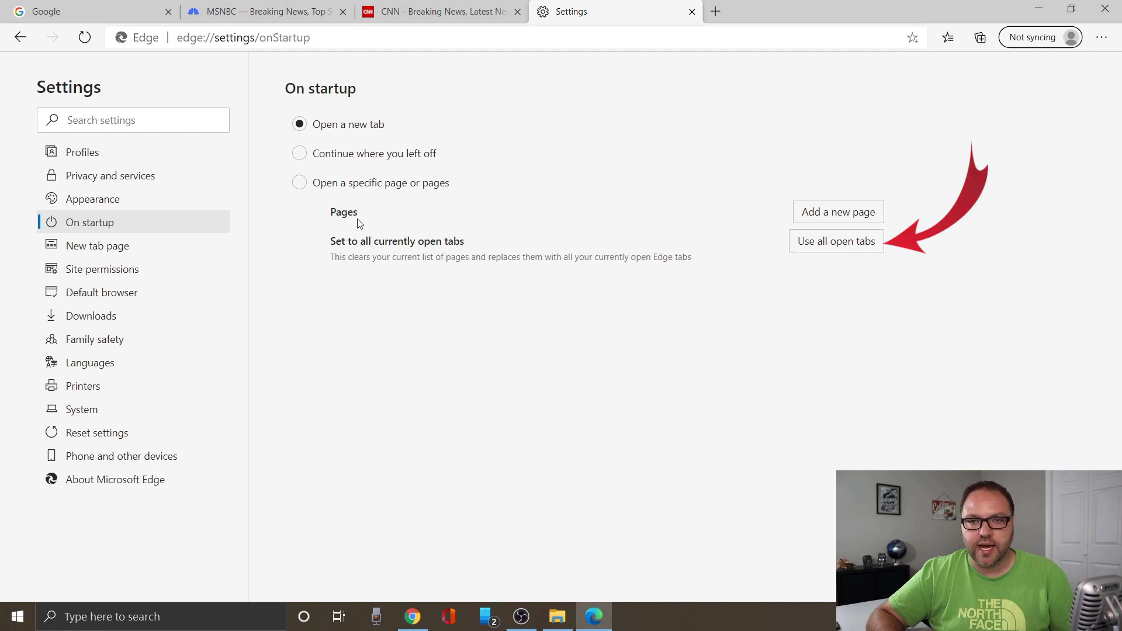
- Make the open Google, MSNBC and CNN tabs the startup pages, then close Edge
{"action": "left_click", "coordinate": [302, 187]}
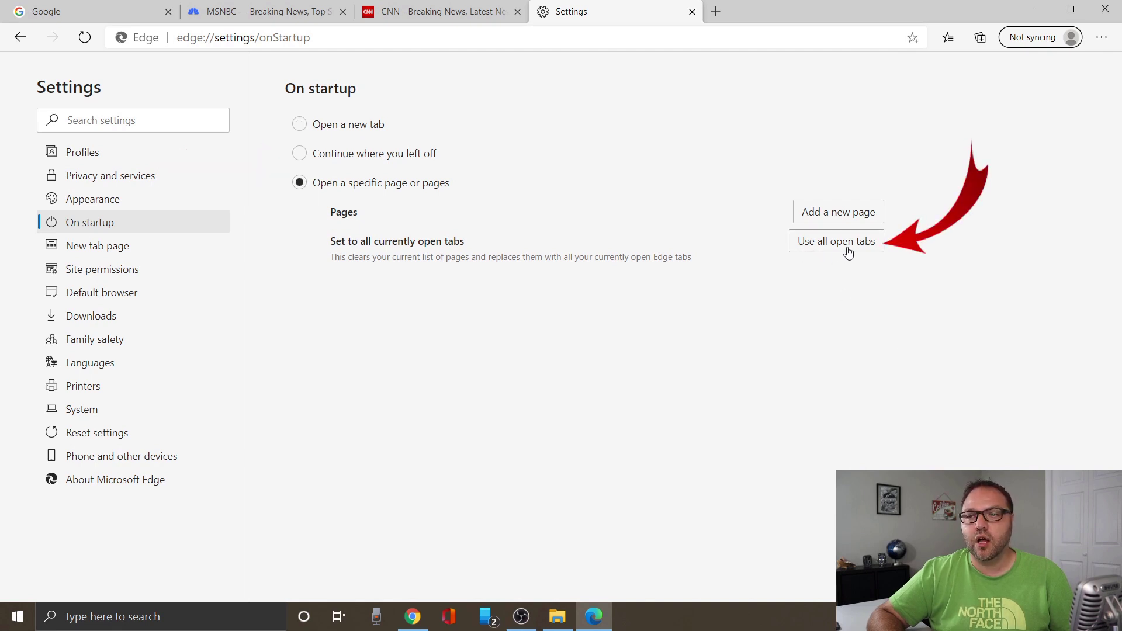
{"action": "left_click", "coordinate": [879, 248]}
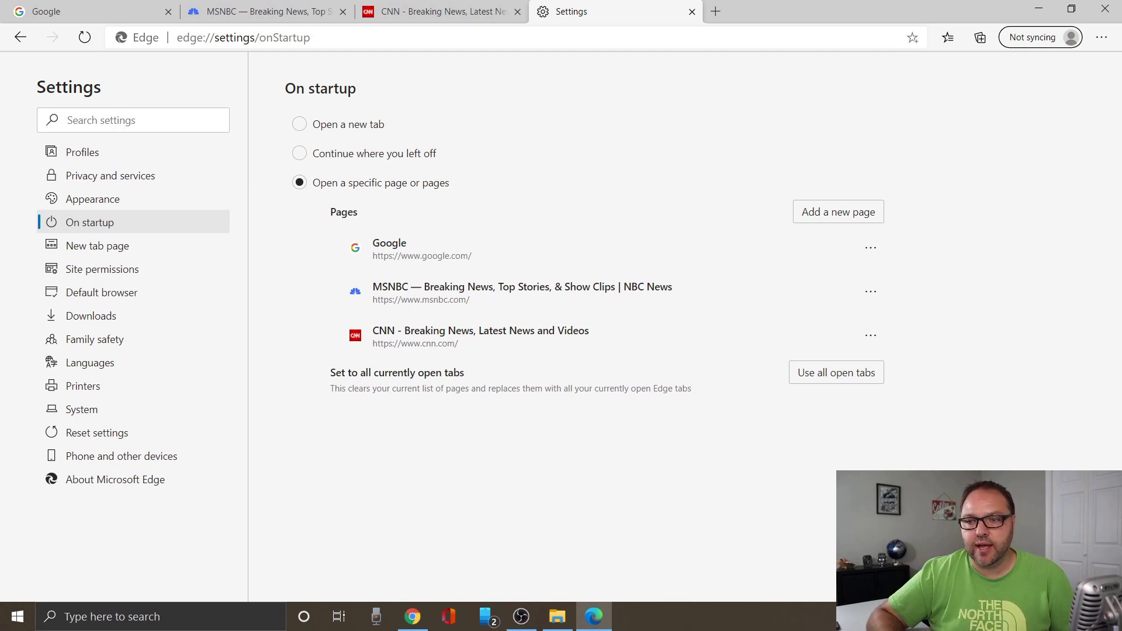
{"action": "left_click", "coordinate": [1104, 12]}
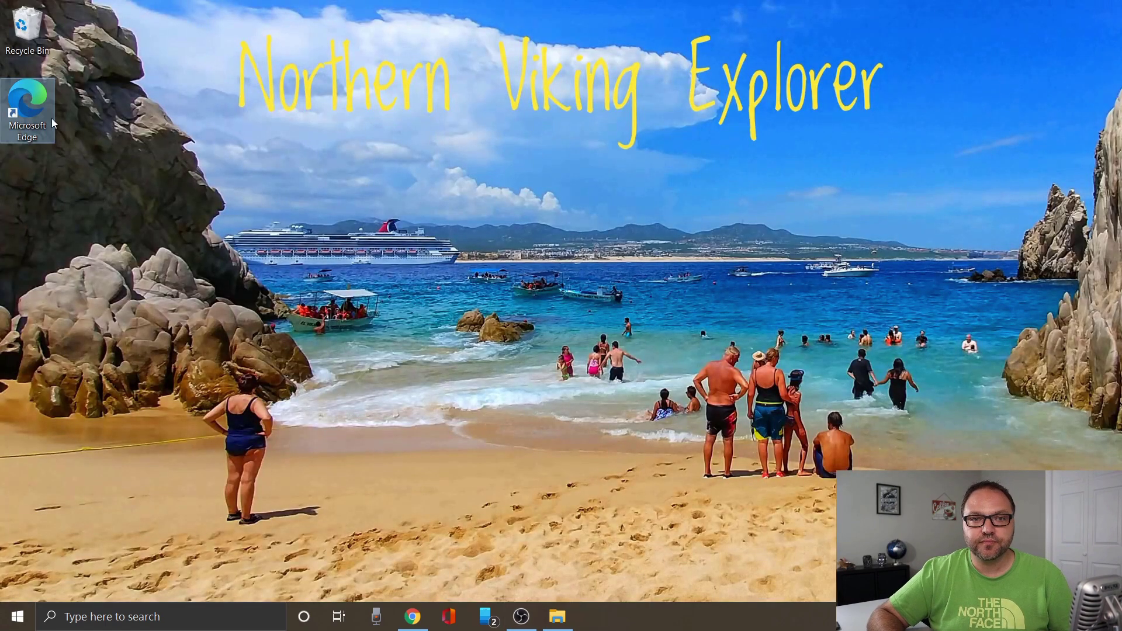
- Relaunch Edge and check the Google, MSNBC and CNN startup tabs in turn
{"action": "double_click", "coordinate": [37, 98]}
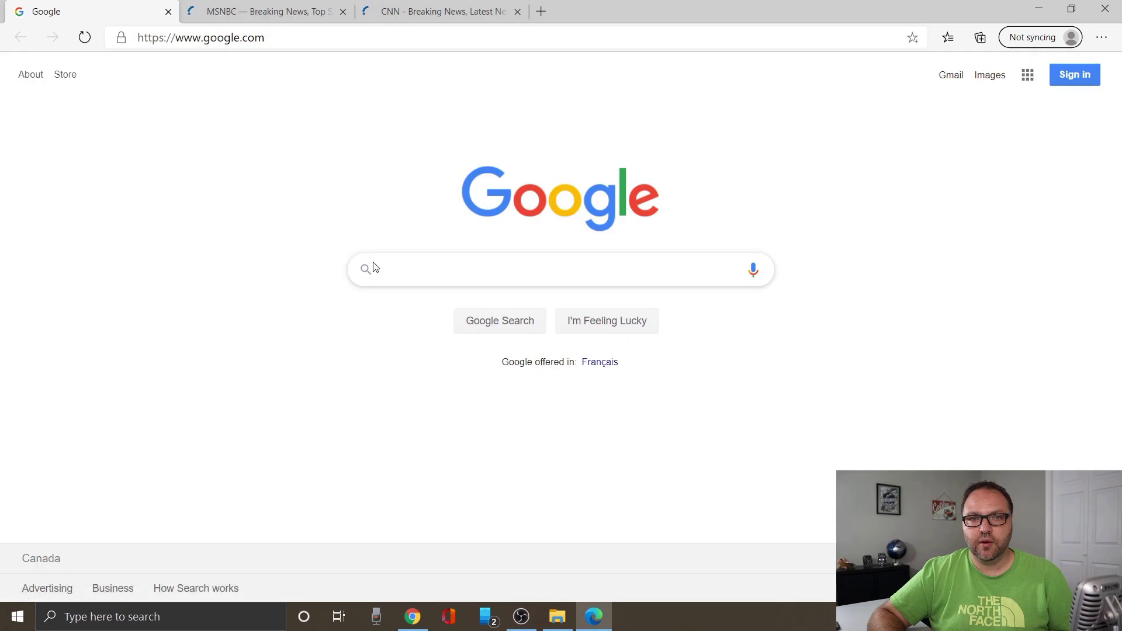
{"action": "left_click", "coordinate": [281, 12]}
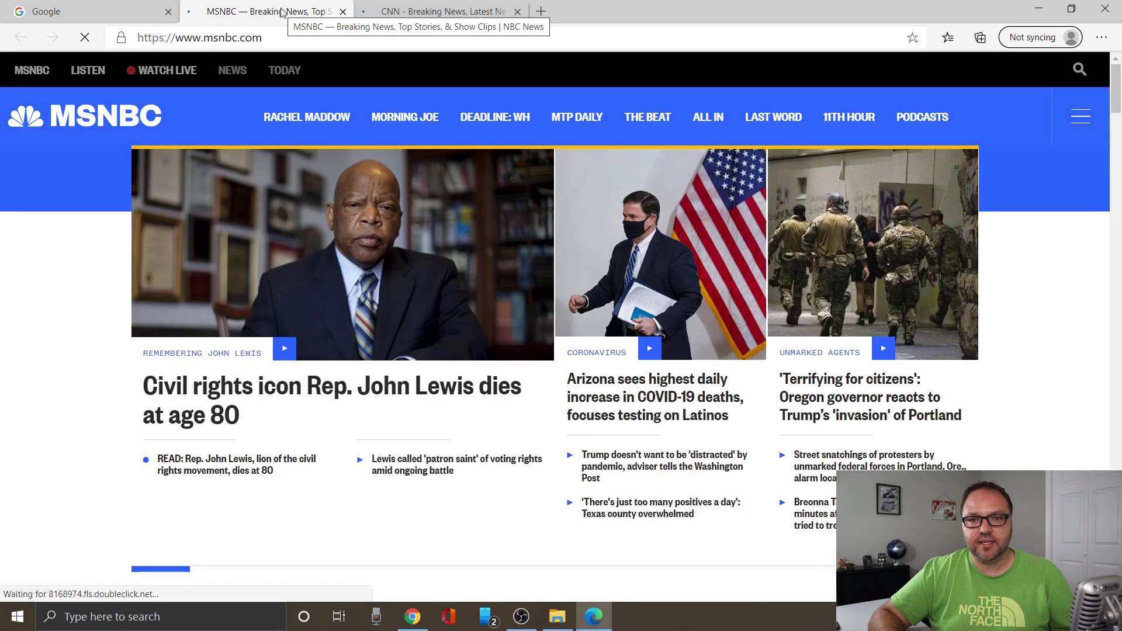
{"action": "key", "text": "ctrl+Tab"}
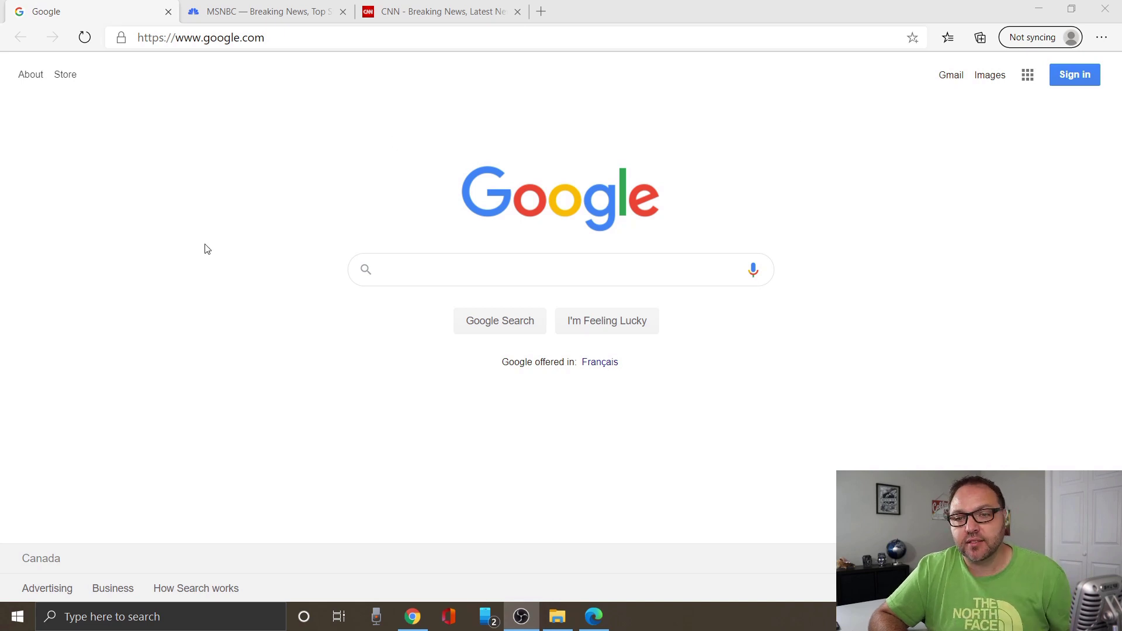
{"action": "left_click", "coordinate": [292, 40]}
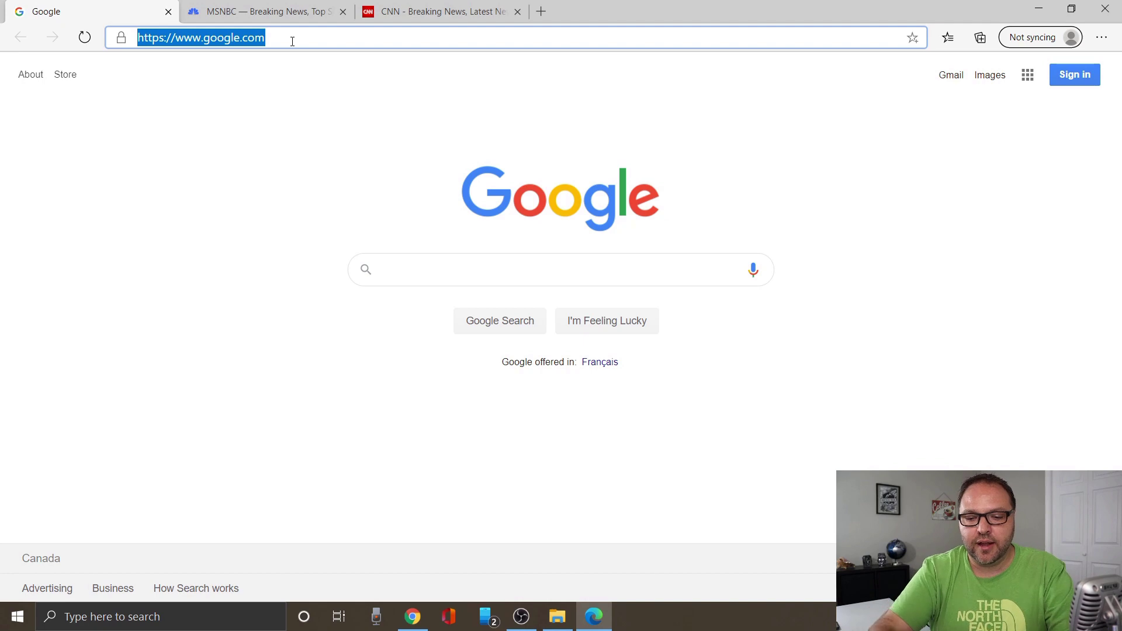
- Replace Google with cbs.com in the first tab, then open Settings > Appearance
{"action": "type", "text": "cb"}
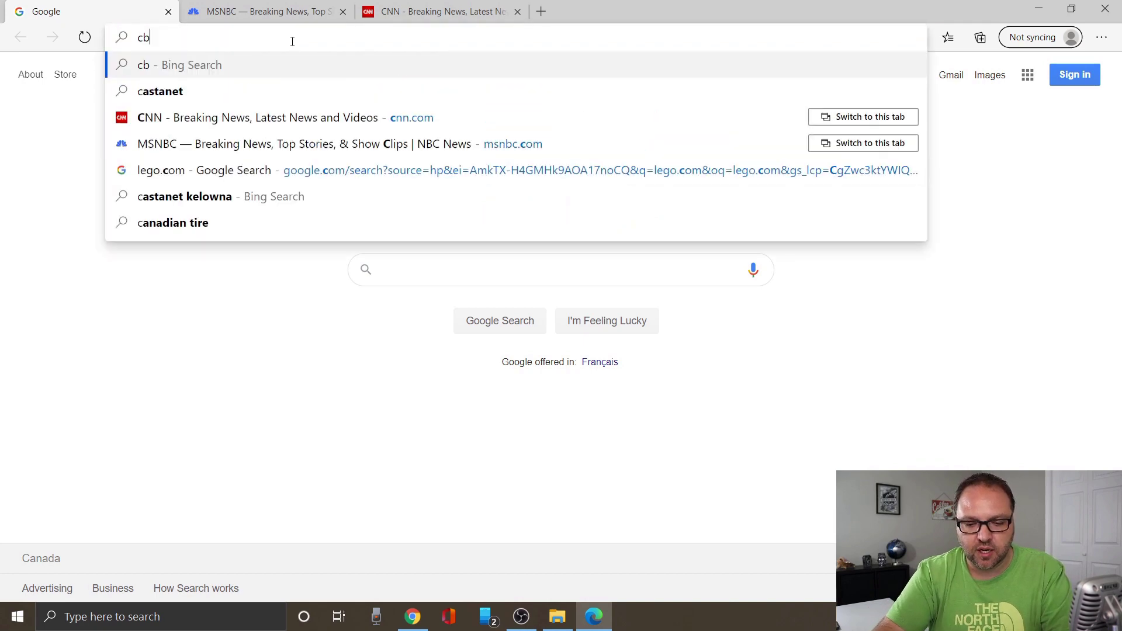
{"action": "type", "text": "s.com"}
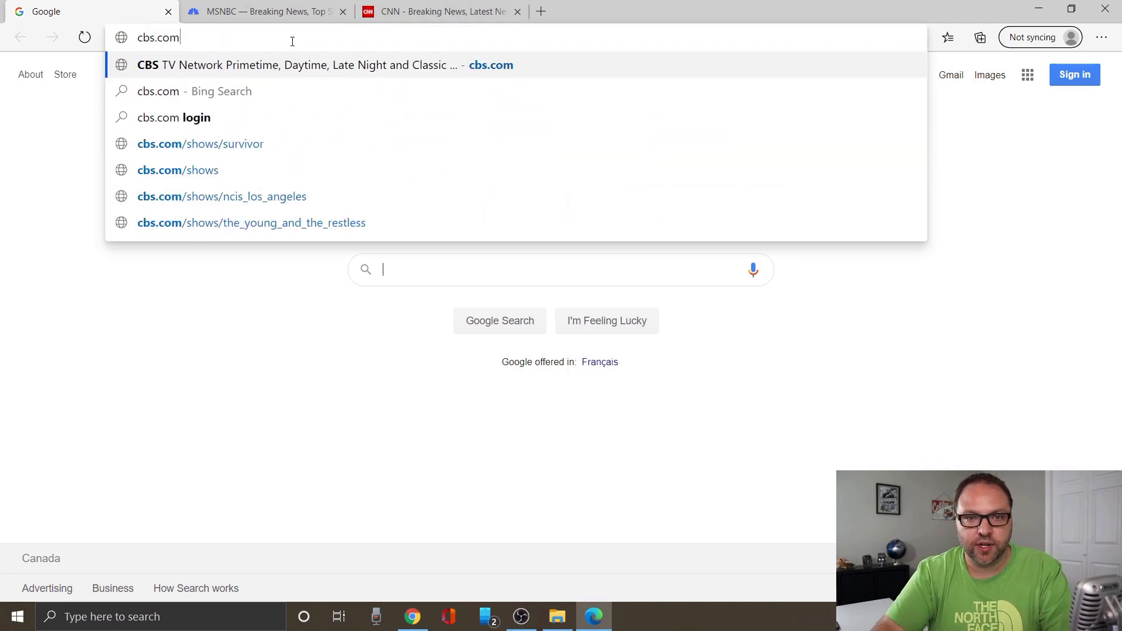
{"action": "key", "text": "Return"}
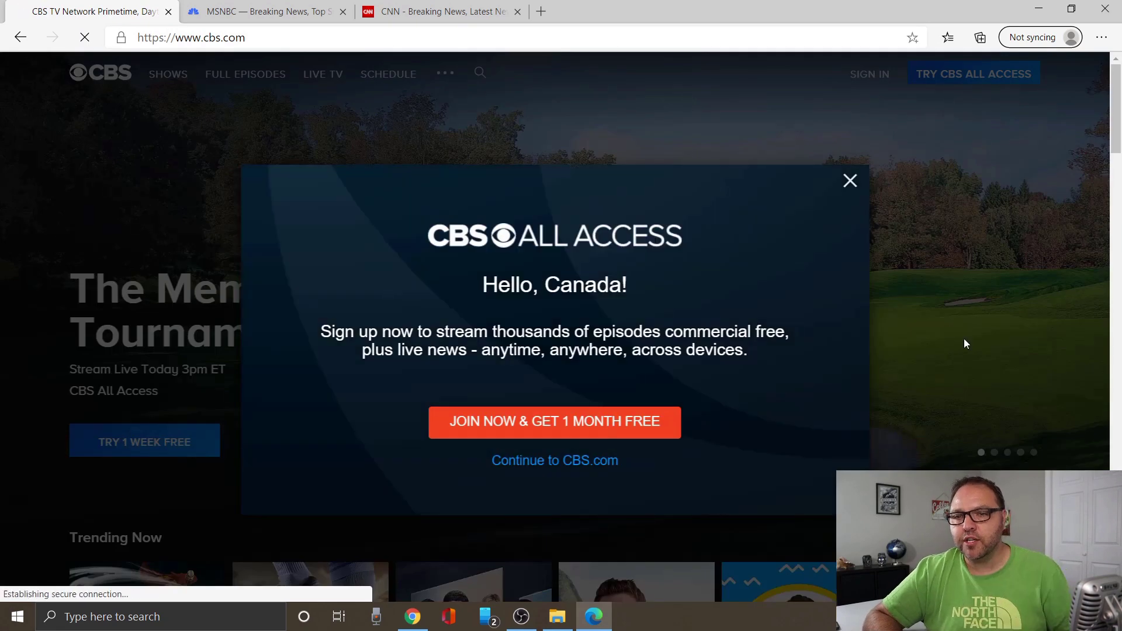
{"action": "left_click", "coordinate": [1104, 40]}
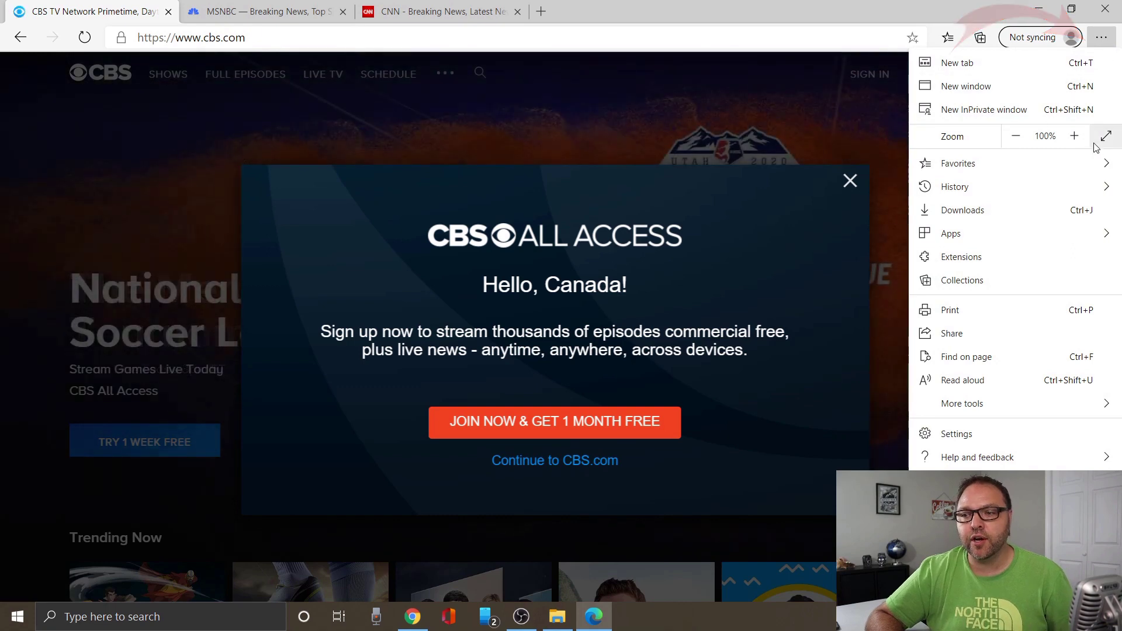
{"action": "left_click", "coordinate": [1003, 435]}
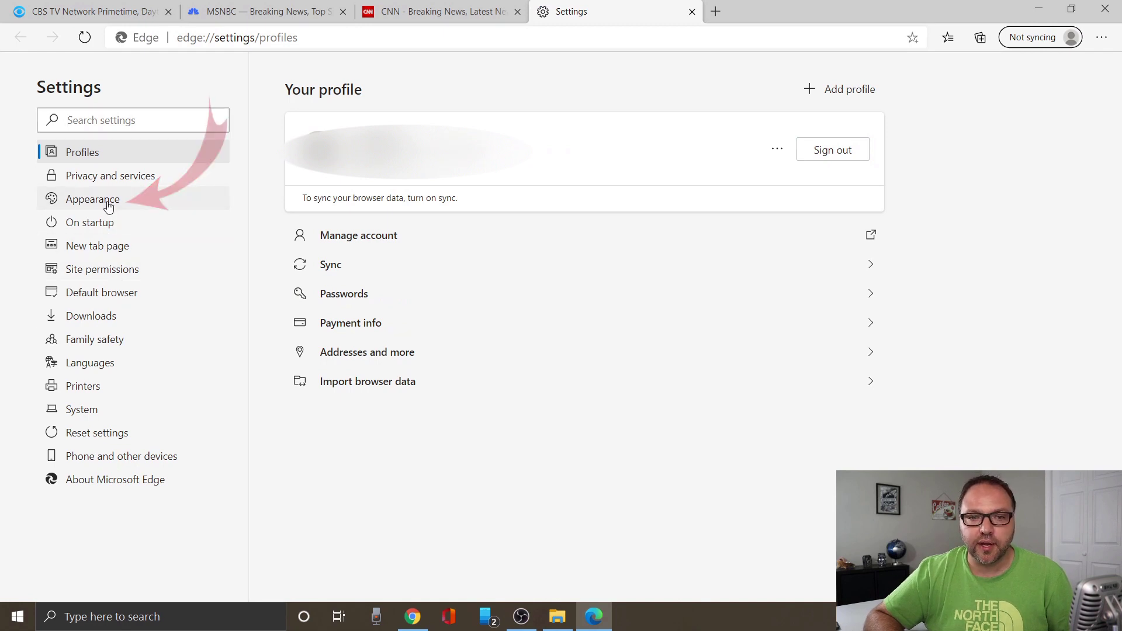
{"action": "left_click", "coordinate": [109, 204]}
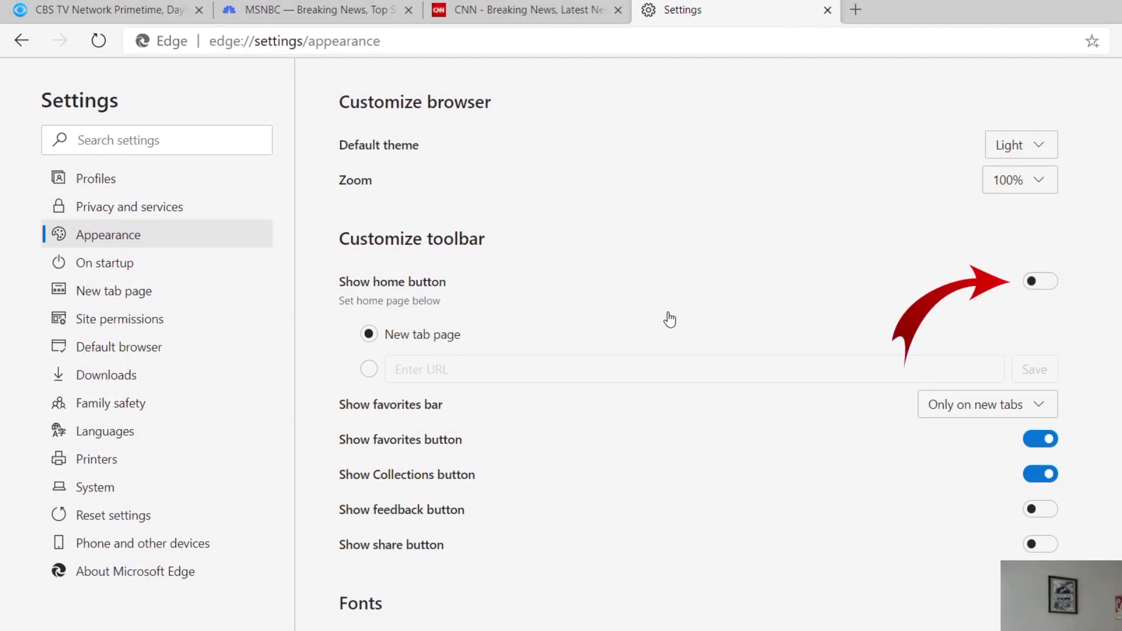
{"action": "left_click", "coordinate": [1043, 287]}
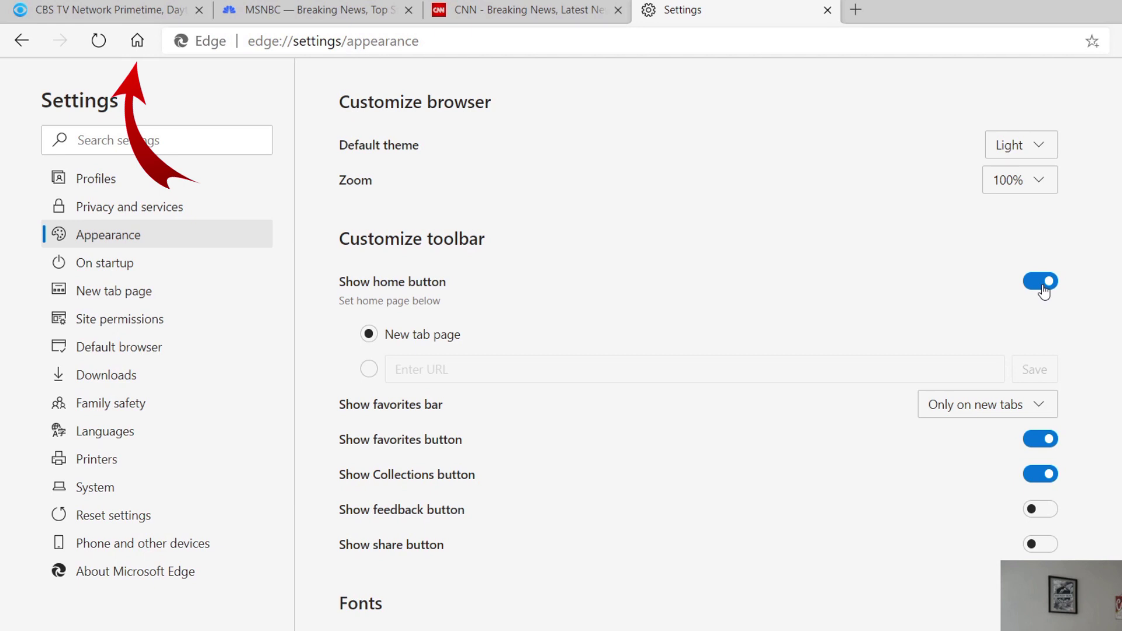
{"action": "left_click", "coordinate": [1042, 284]}
{"action": "left_click", "coordinate": [1042, 284]}
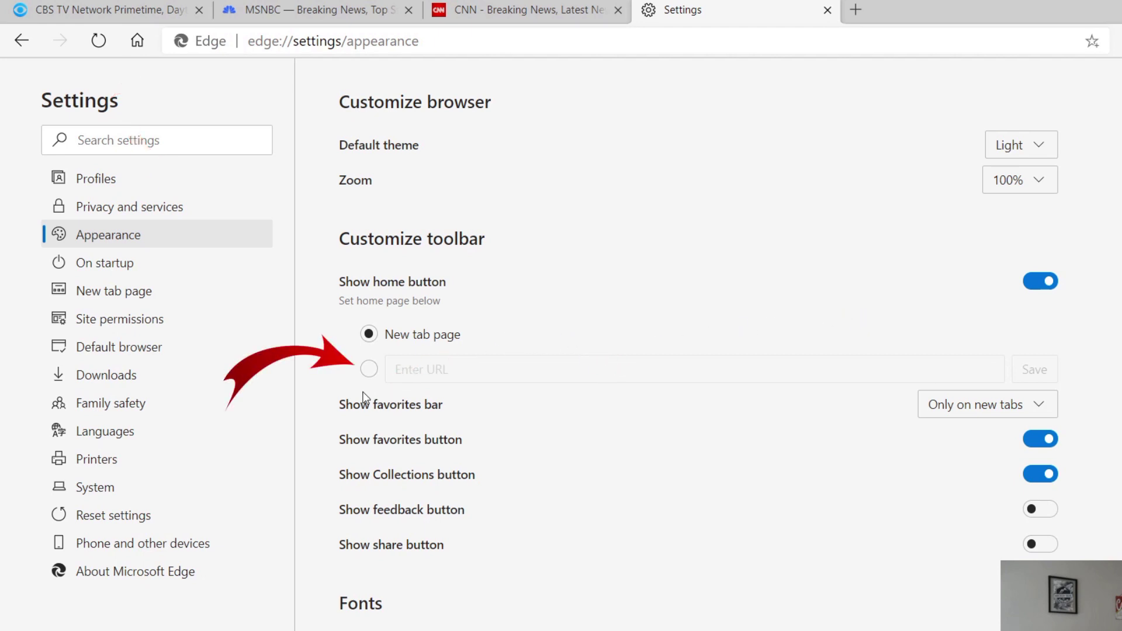
{"action": "left_click", "coordinate": [369, 370]}
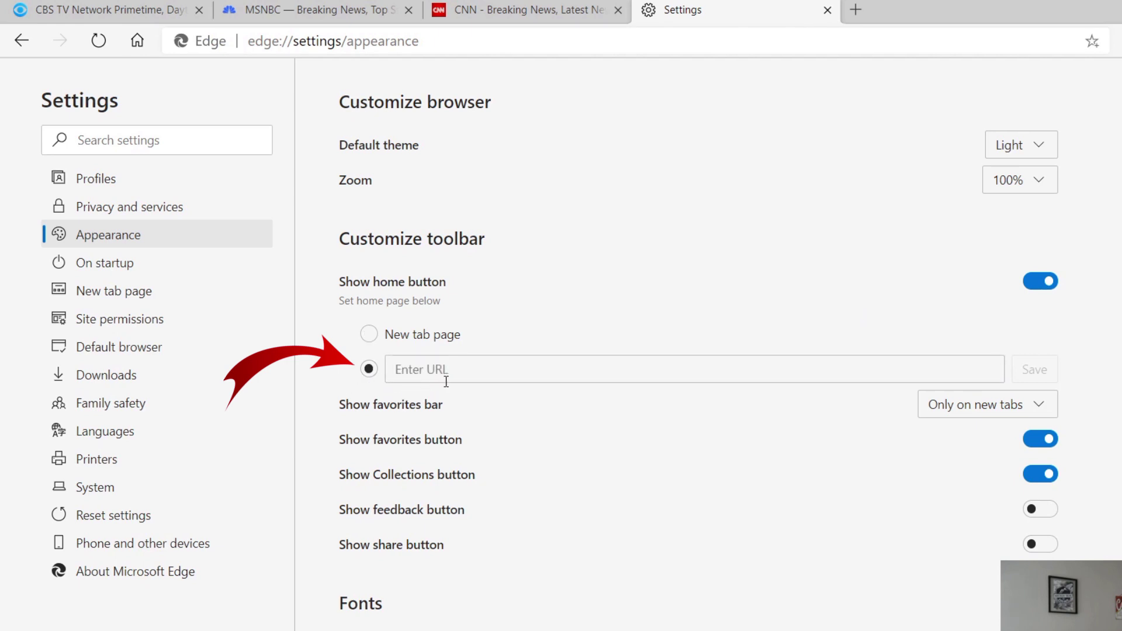
{"action": "left_click", "coordinate": [468, 375]}
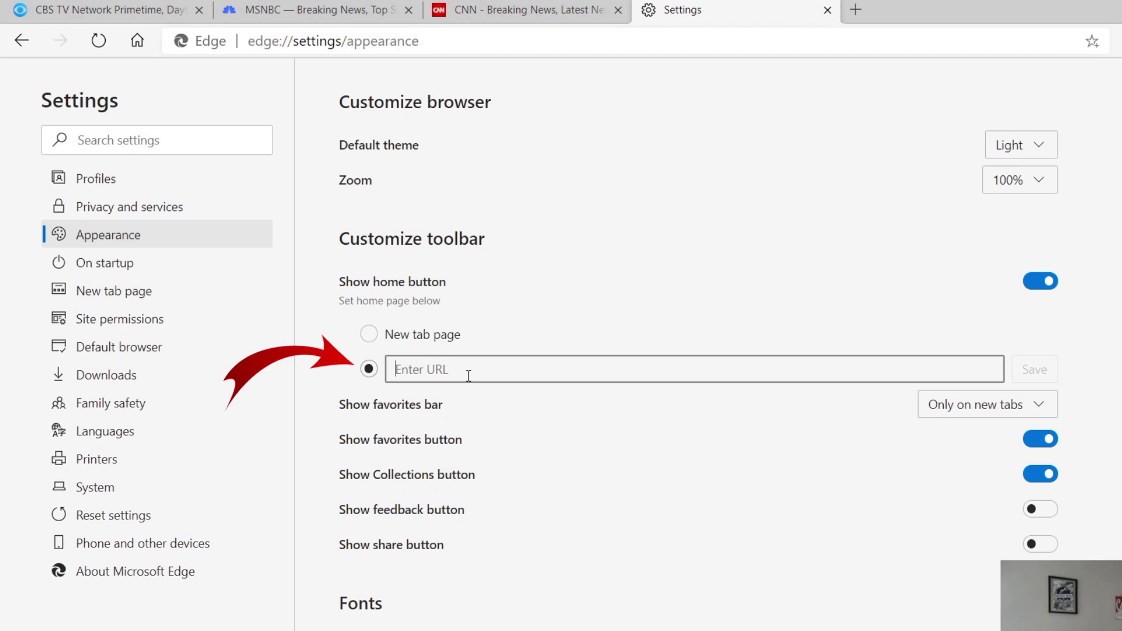
{"action": "type", "text": "google.com"}
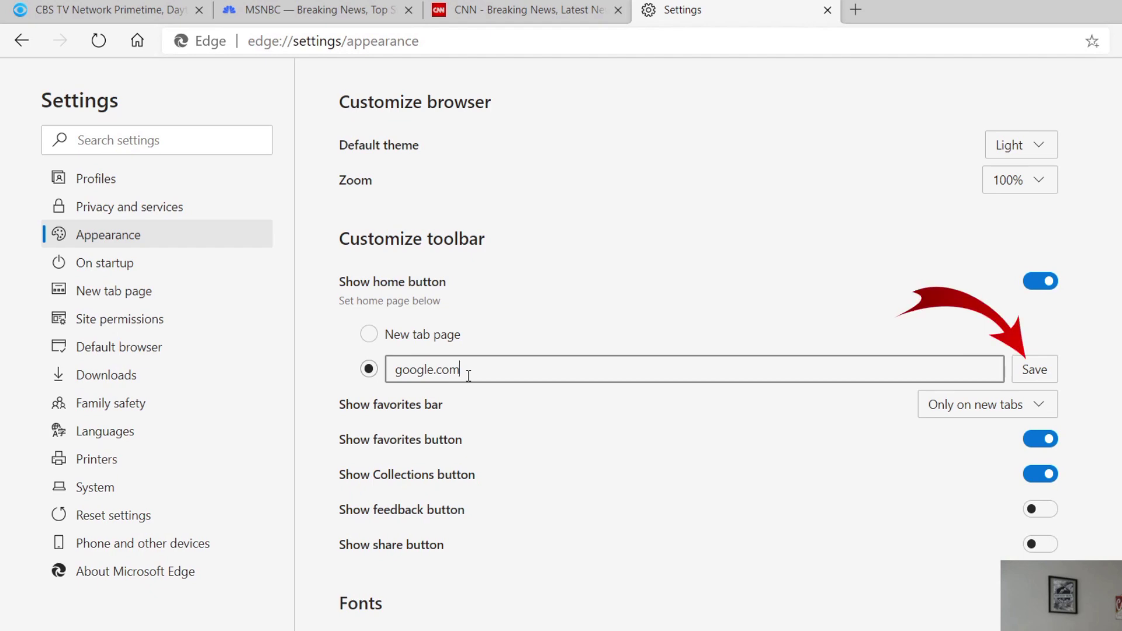
{"action": "left_click", "coordinate": [1039, 373]}
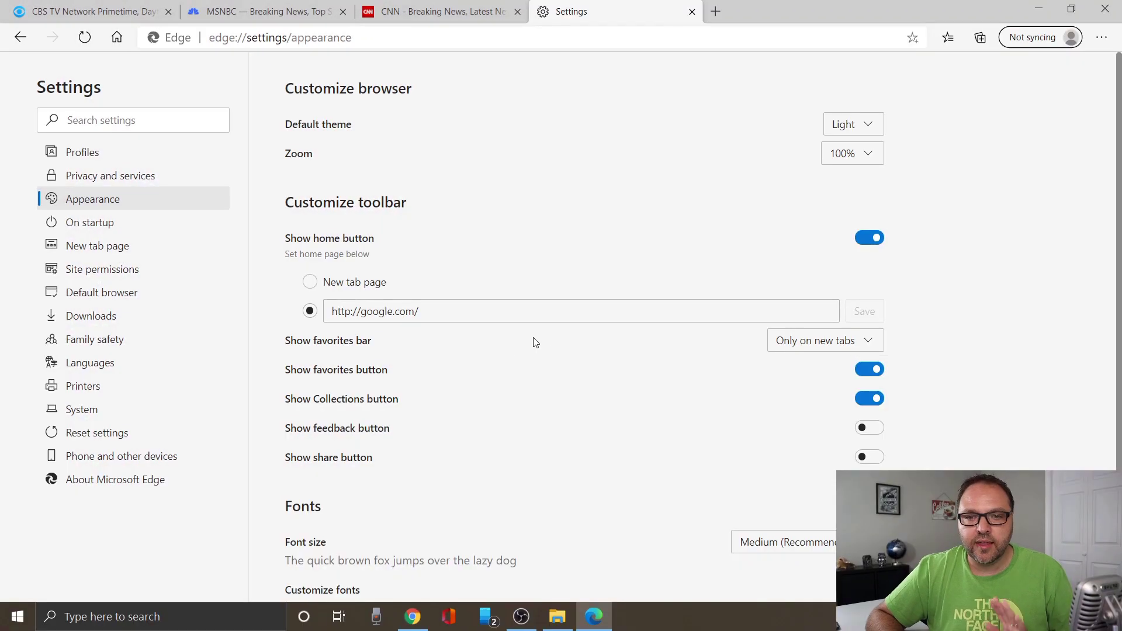
- Use the Home button on the CBS, MSNBC and CNN tabs so each navigates to google.com
{"action": "left_click", "coordinate": [91, 7]}
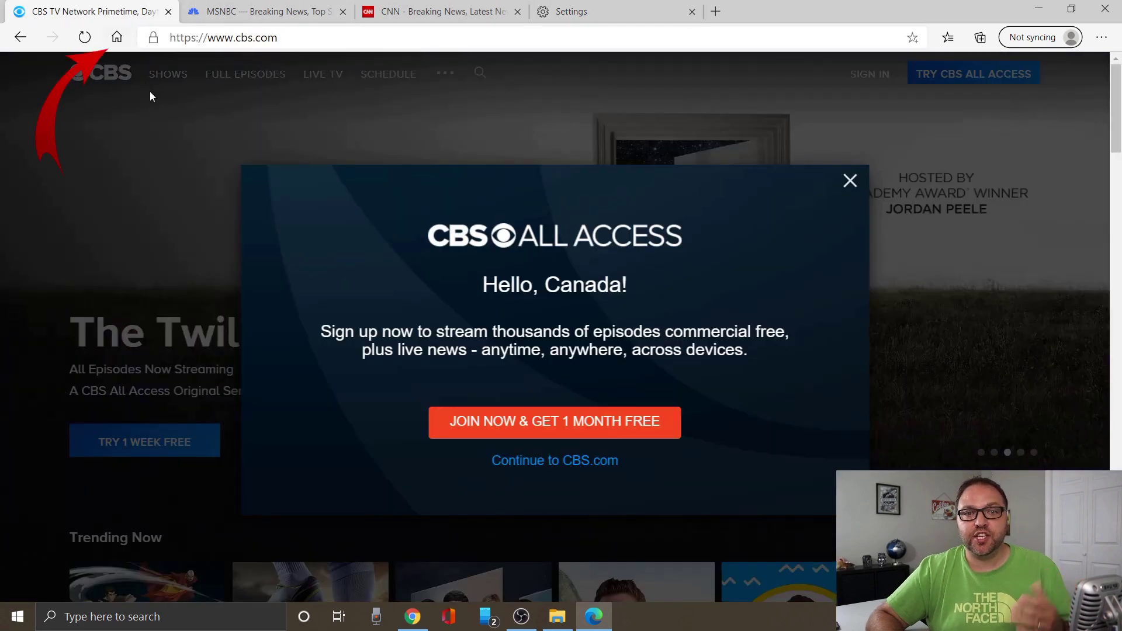
{"action": "left_click", "coordinate": [118, 39]}
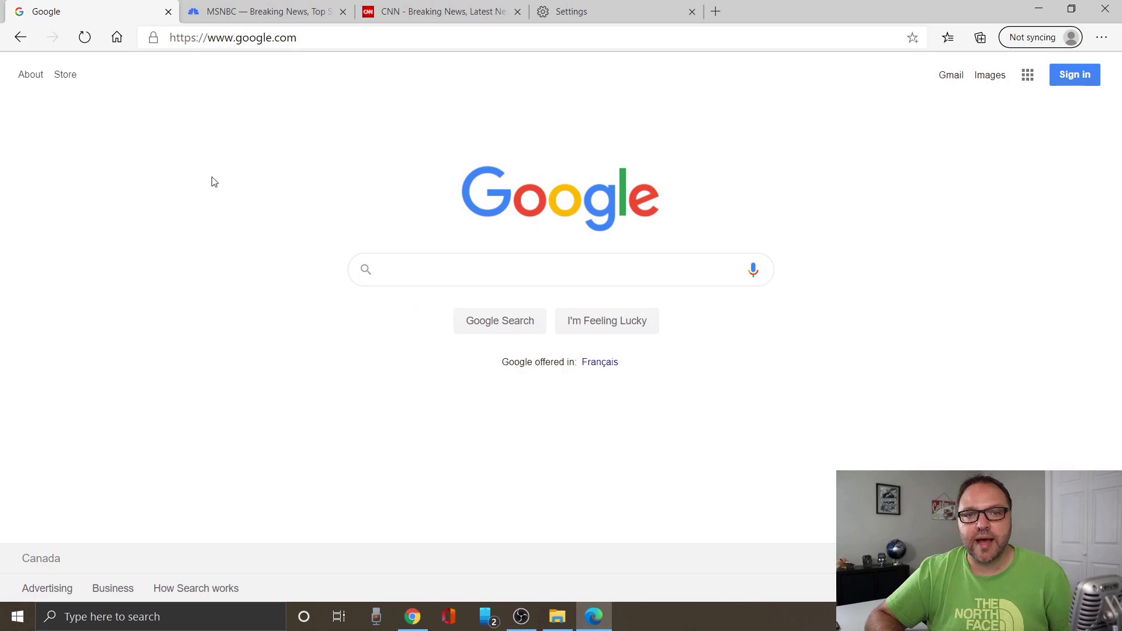
{"action": "left_click", "coordinate": [263, 13]}
{"action": "left_click", "coordinate": [117, 38]}
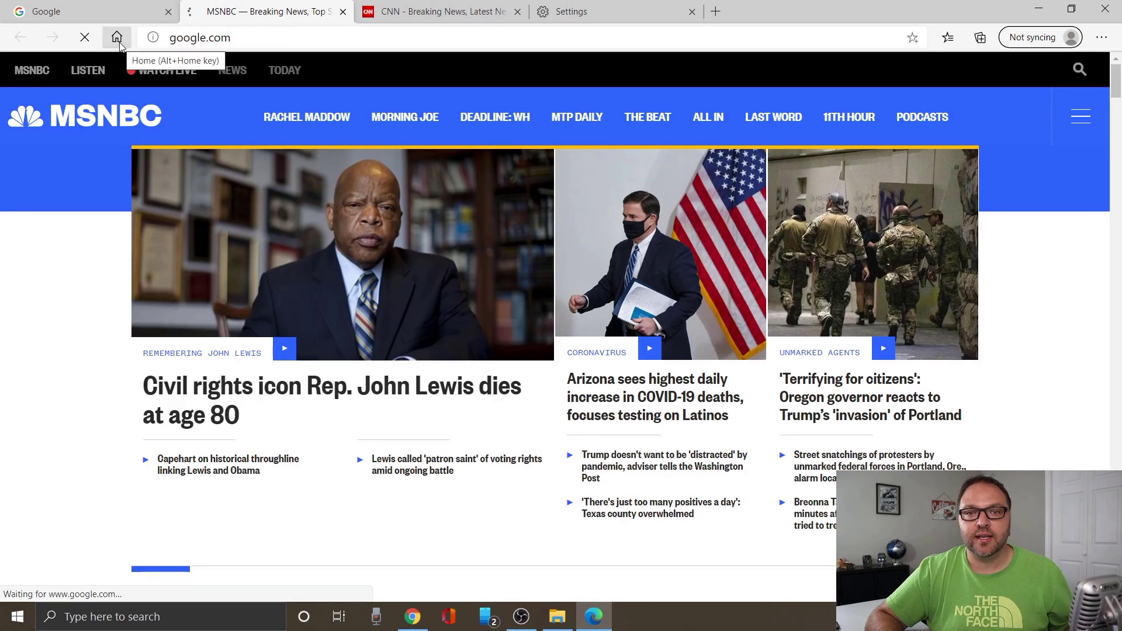
{"action": "left_click", "coordinate": [431, 10]}
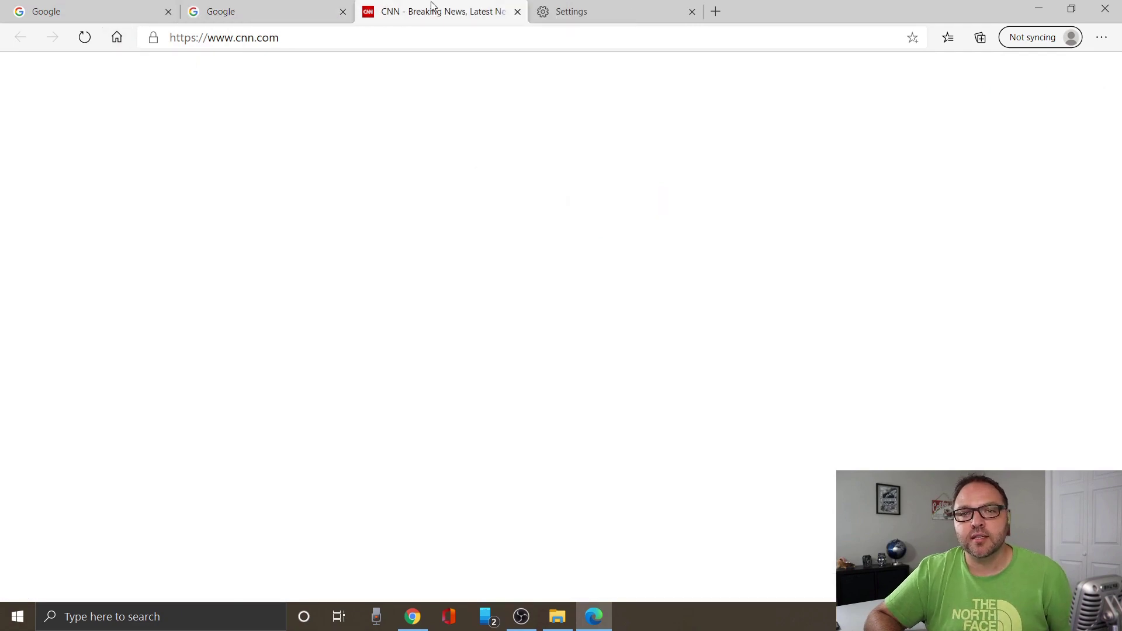
{"action": "left_click", "coordinate": [116, 37]}
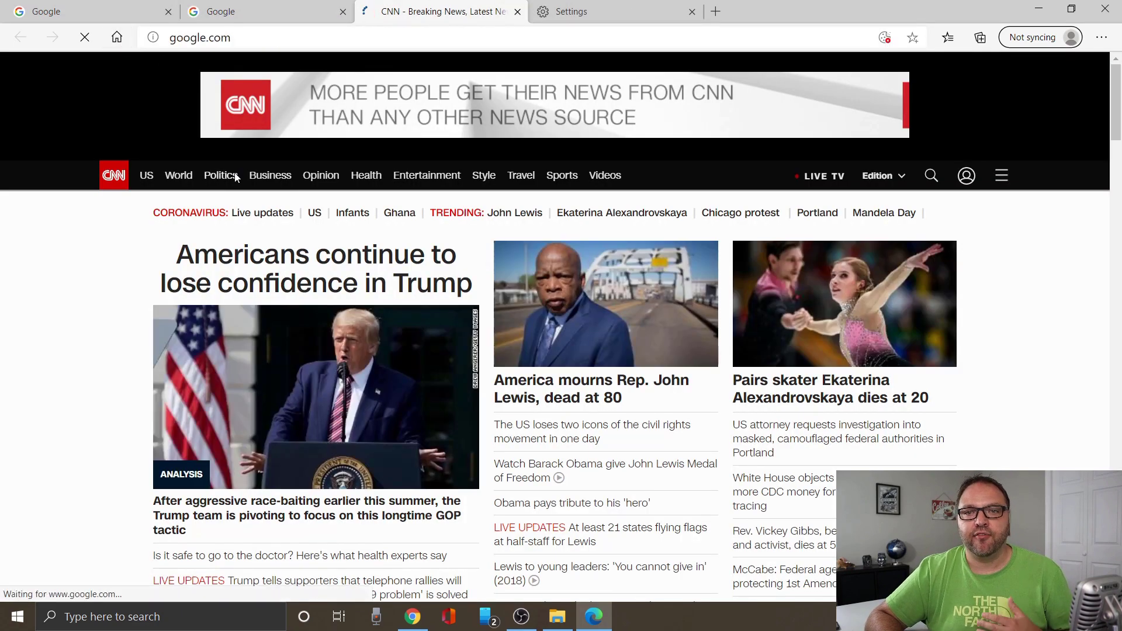